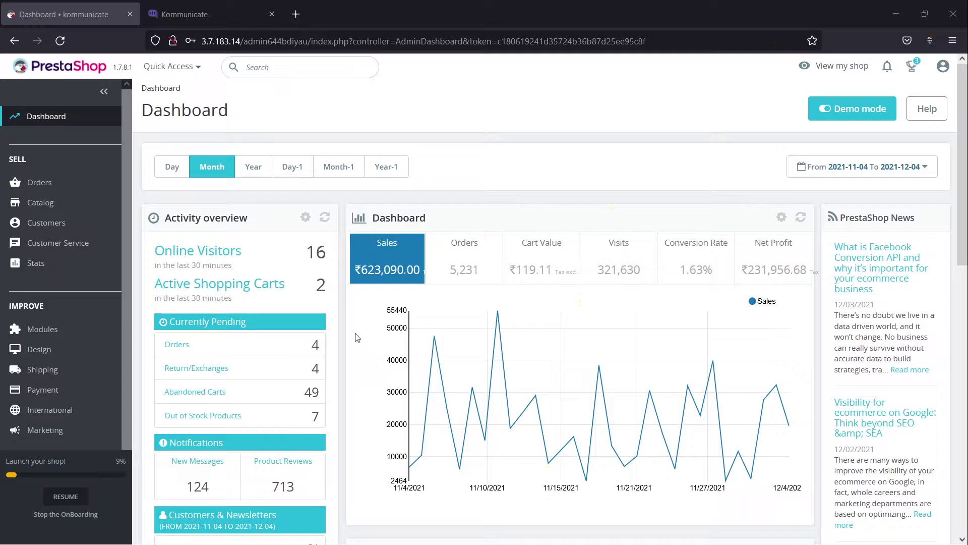
Search the PrestaShop Module Catalog's Addons for 'kommunicate', then close the results tab
{"action": "scroll", "coordinate": [70, 334], "scroll_direction": "down", "scroll_amount": 1}
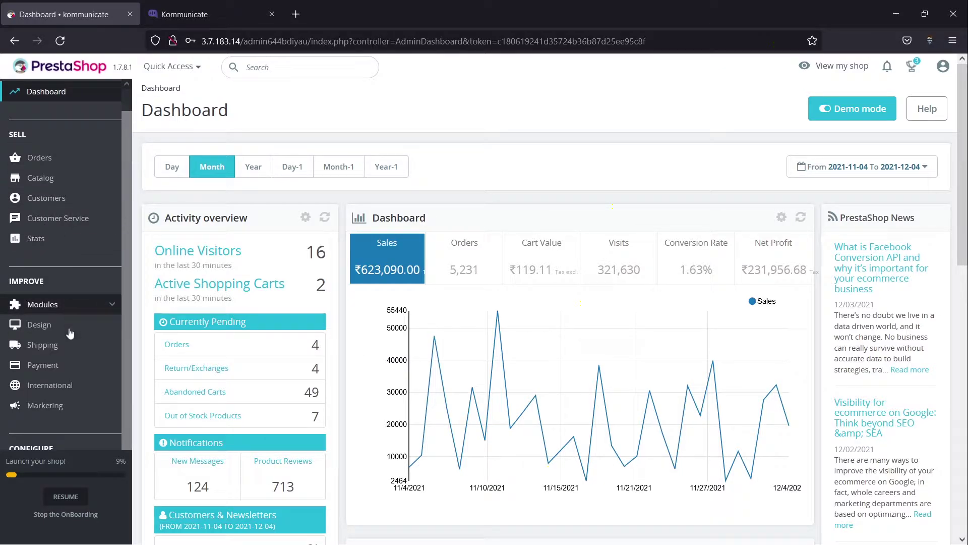
{"action": "scroll", "coordinate": [70, 334], "scroll_direction": "down", "scroll_amount": 1}
{"action": "left_click", "coordinate": [49, 271]}
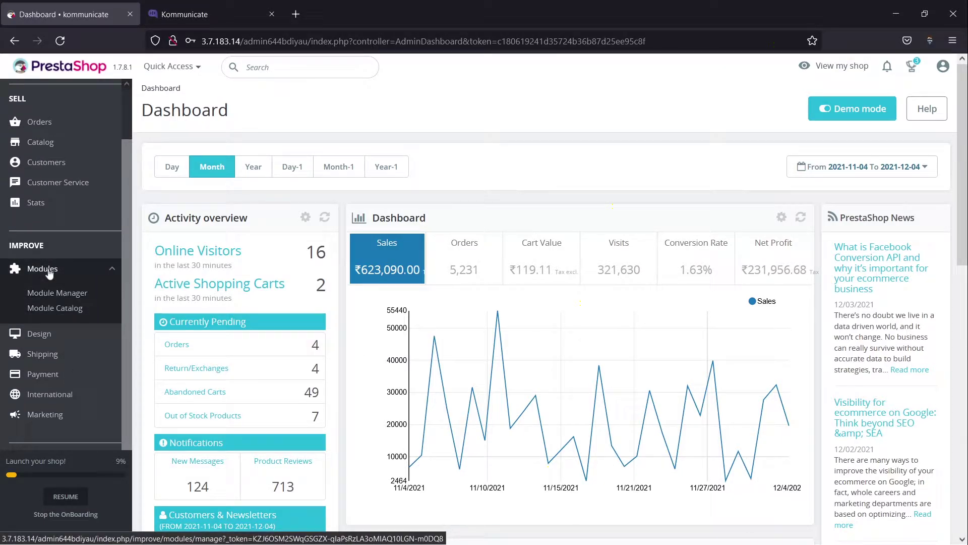
{"action": "left_click", "coordinate": [56, 308]}
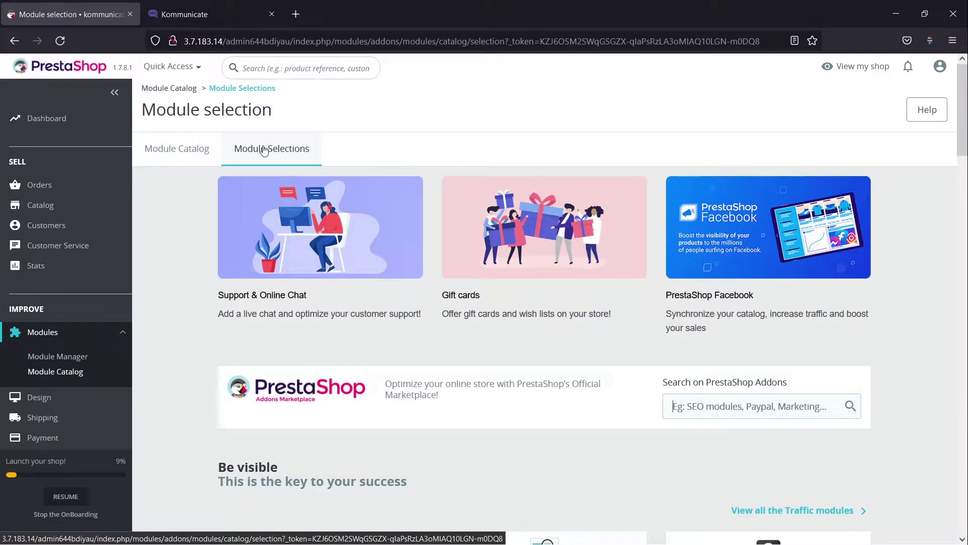
{"action": "scroll", "coordinate": [747, 353], "scroll_direction": "down", "scroll_amount": 3}
{"action": "type", "text": "komm"}
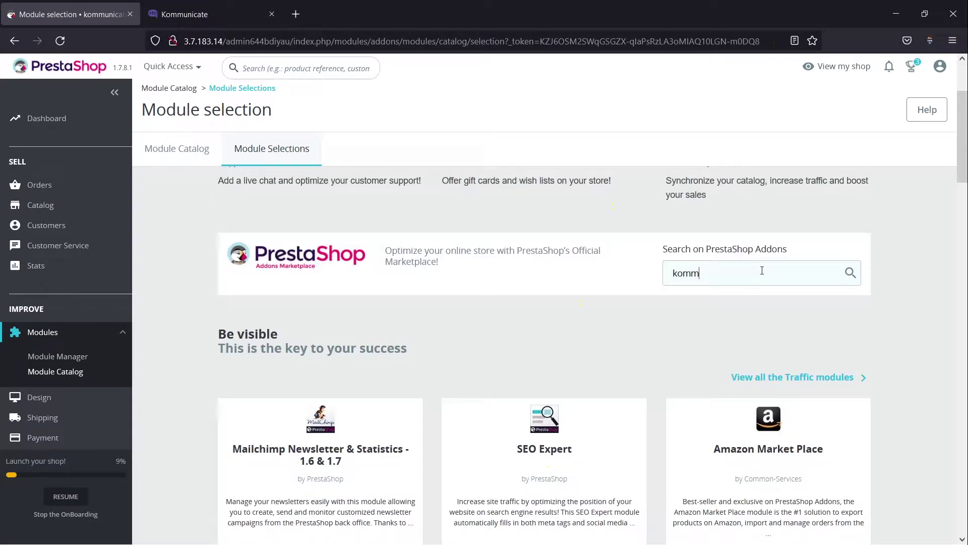
{"action": "type", "text": "unicate"}
{"action": "key", "text": "Return"}
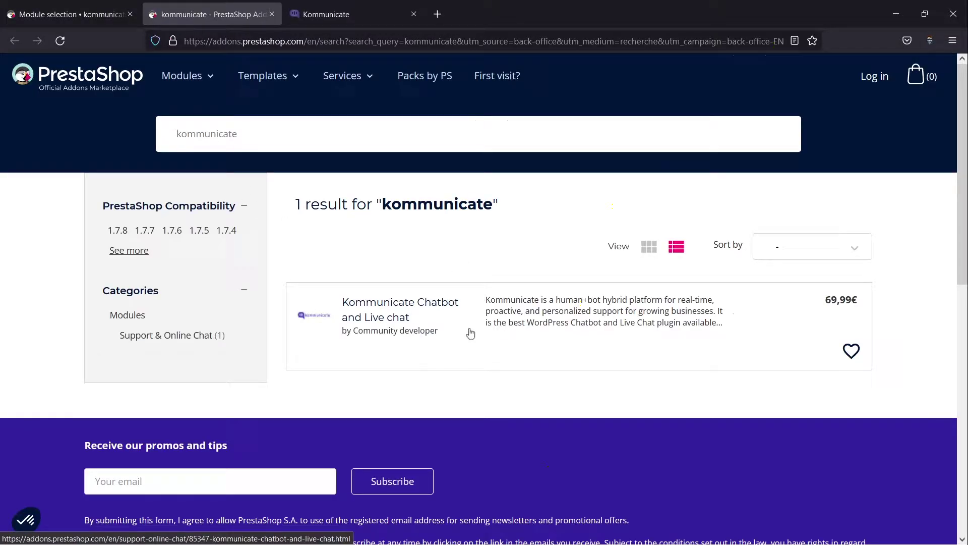
{"action": "key", "text": "ctrl+w"}
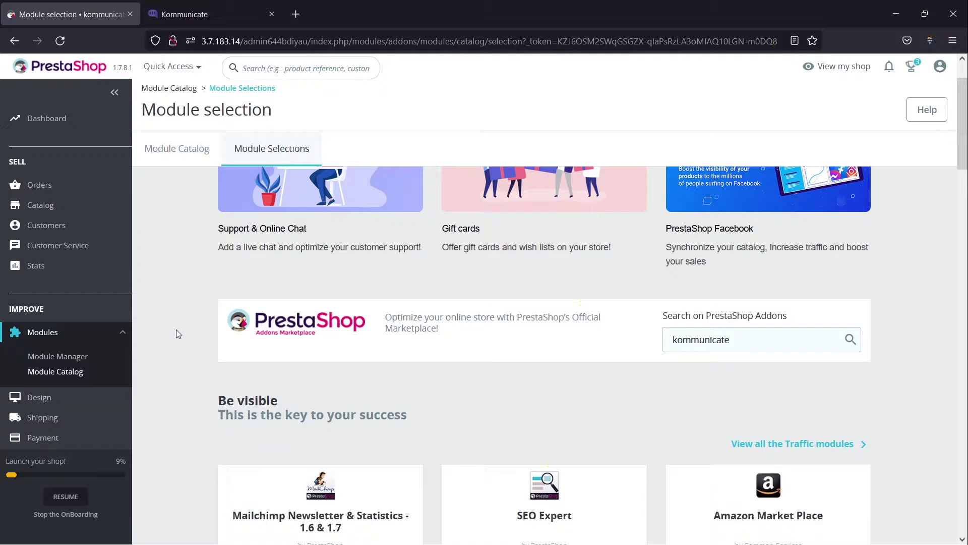
Open the Kommunicate module's configuration from Module Manager and switch to the Kommunicate dashboard
{"action": "left_click", "coordinate": [59, 358]}
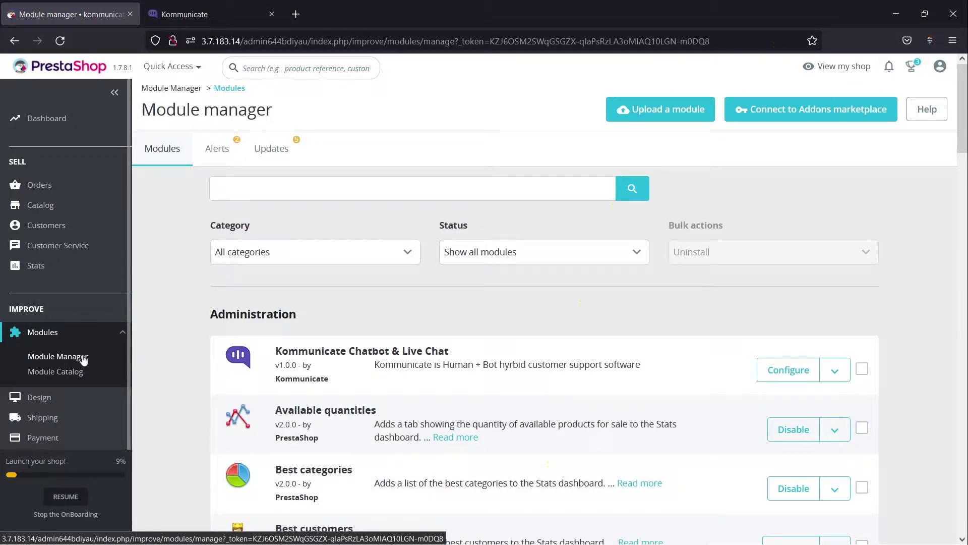
{"action": "left_click", "coordinate": [791, 374]}
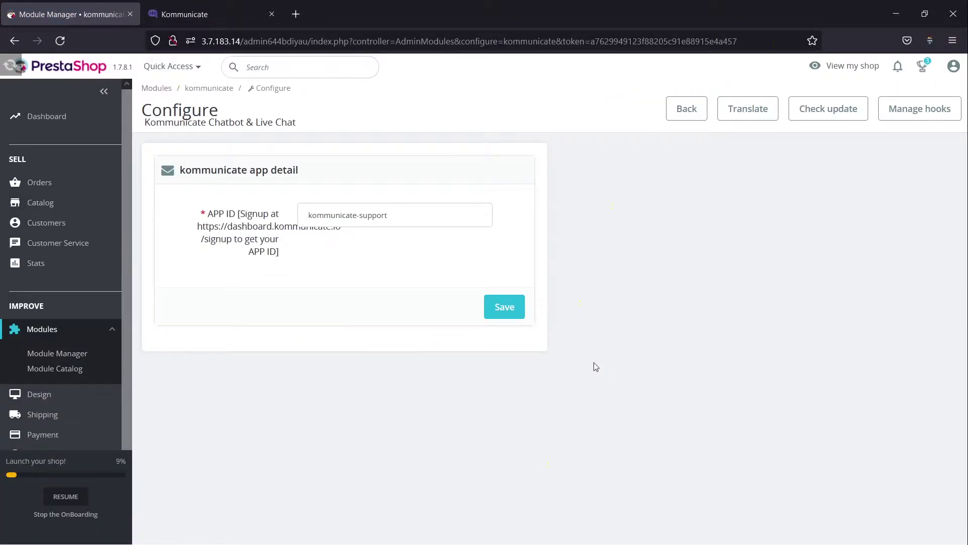
{"action": "key", "text": "ctrl+Tab"}
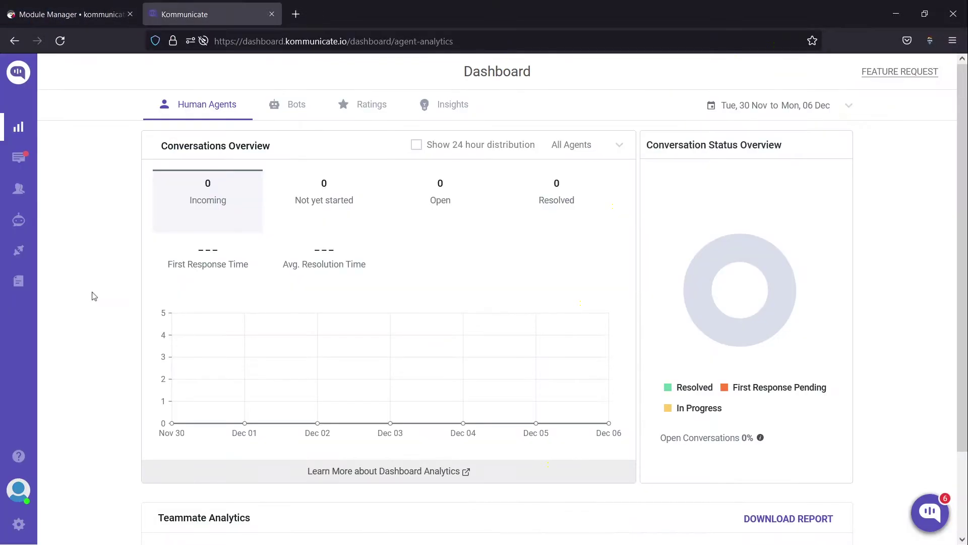
Copy the App ID from Kommunicate's Install settings and return to the PrestaShop tab
{"action": "left_click", "coordinate": [18, 528]}
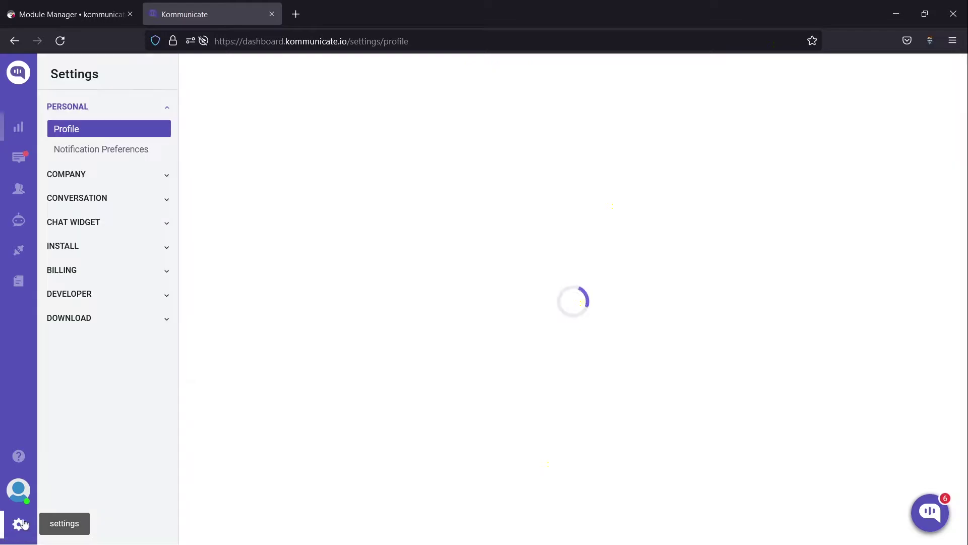
{"action": "left_click", "coordinate": [102, 244]}
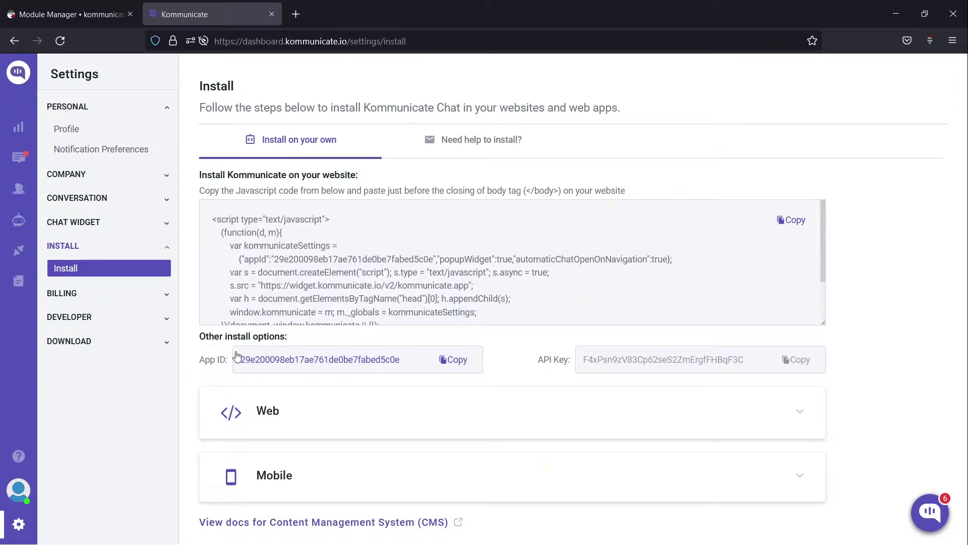
{"action": "left_click", "coordinate": [461, 362]}
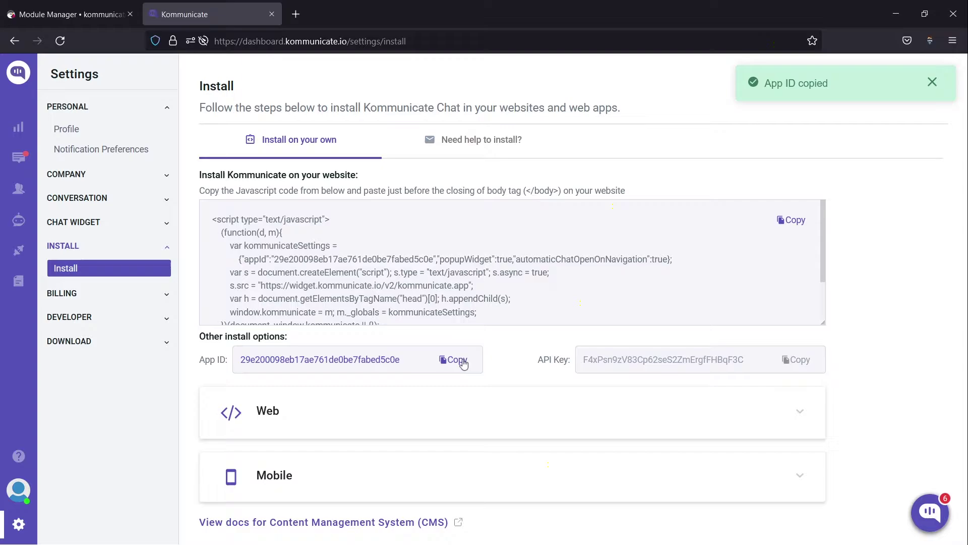
{"action": "key", "text": "ctrl+Tab"}
Paste the copied App ID into the module's APP ID field and save it
{"action": "key", "text": "ctrl+v"}
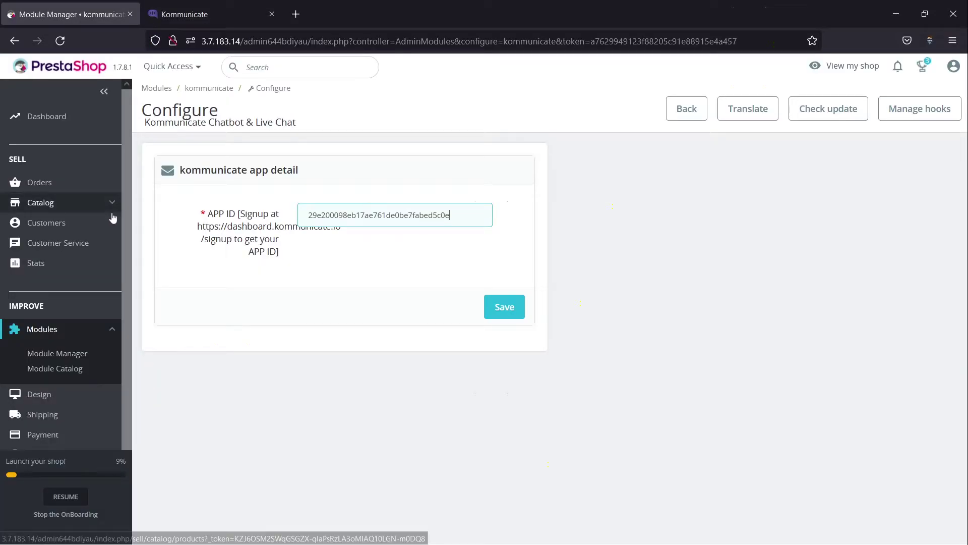
{"action": "left_click", "coordinate": [508, 309]}
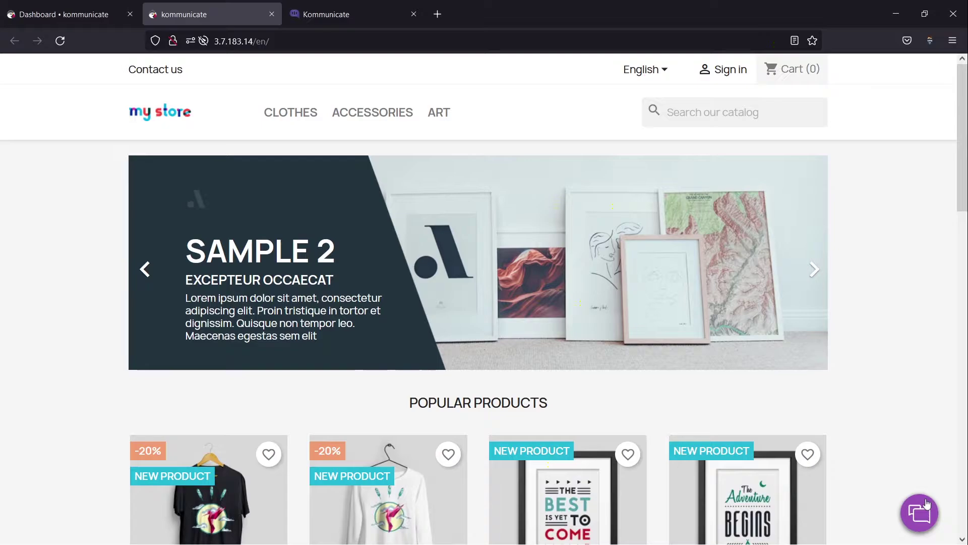
In the storefront chat window, send 'hi', 'how are you' and 'help' to the bot
{"action": "left_click", "coordinate": [920, 515]}
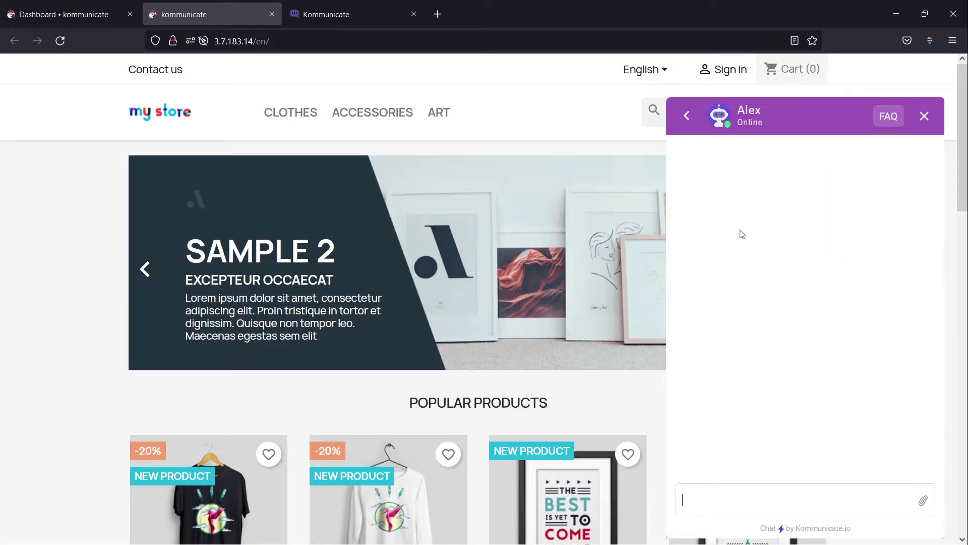
{"action": "type", "text": "hi"}
{"action": "key", "text": "Return"}
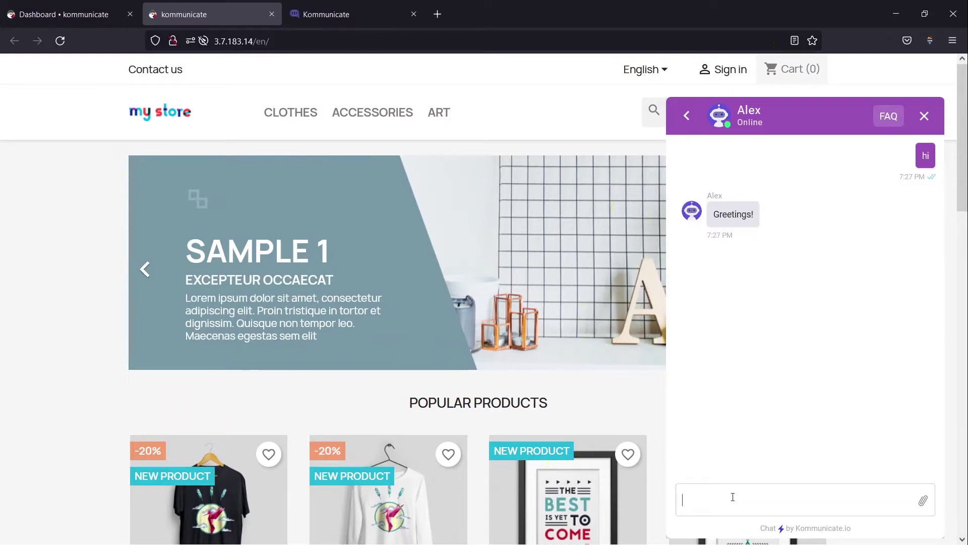
{"action": "type", "text": "how are you"}
{"action": "key", "text": "Return"}
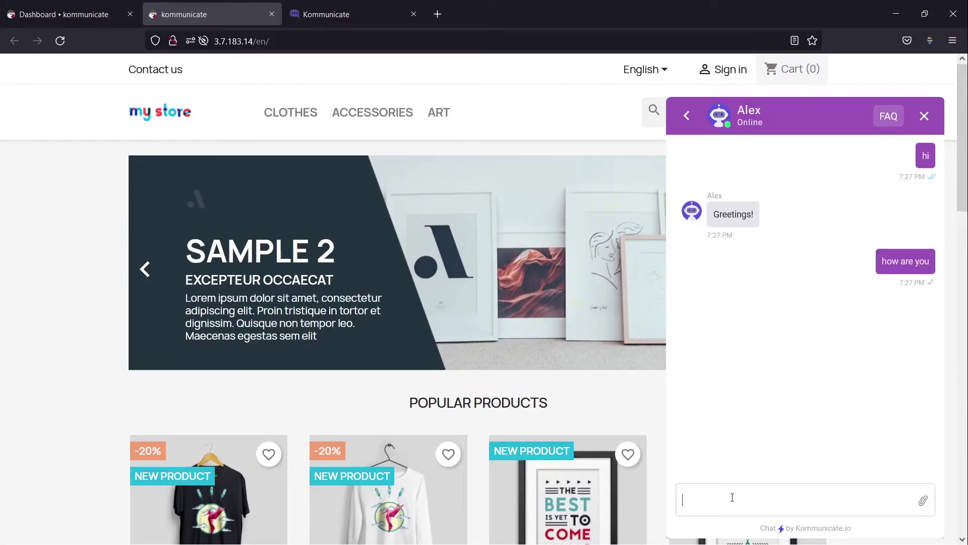
{"action": "type", "text": "h"}
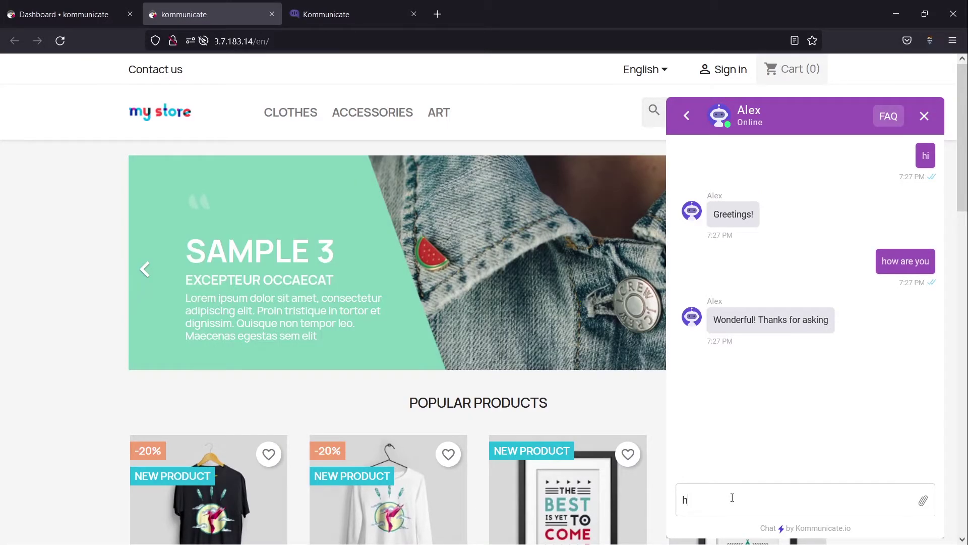
{"action": "type", "text": "elp"}
{"action": "key", "text": "Return"}
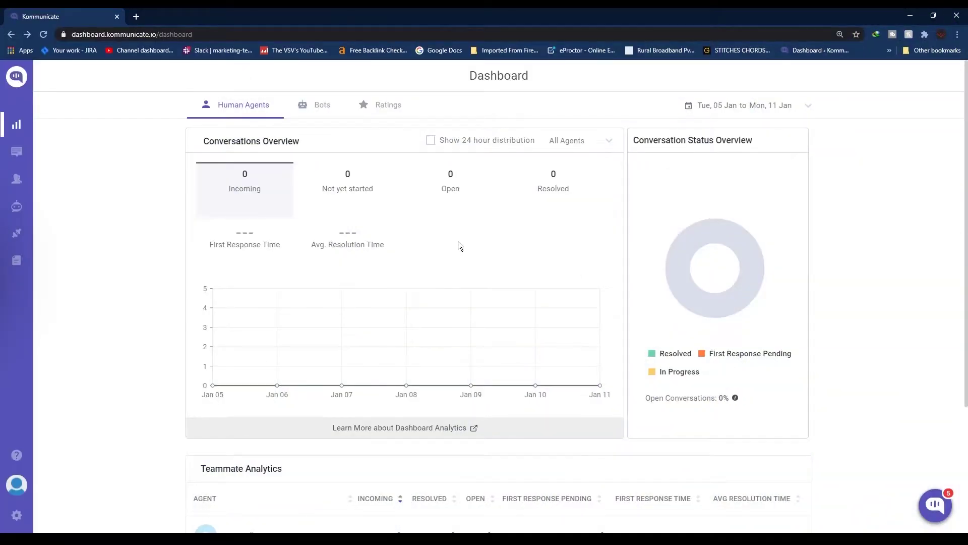
Go to Bot Integration and choose Integrate Bot on the Kompose card
{"action": "left_click", "coordinate": [16, 211]}
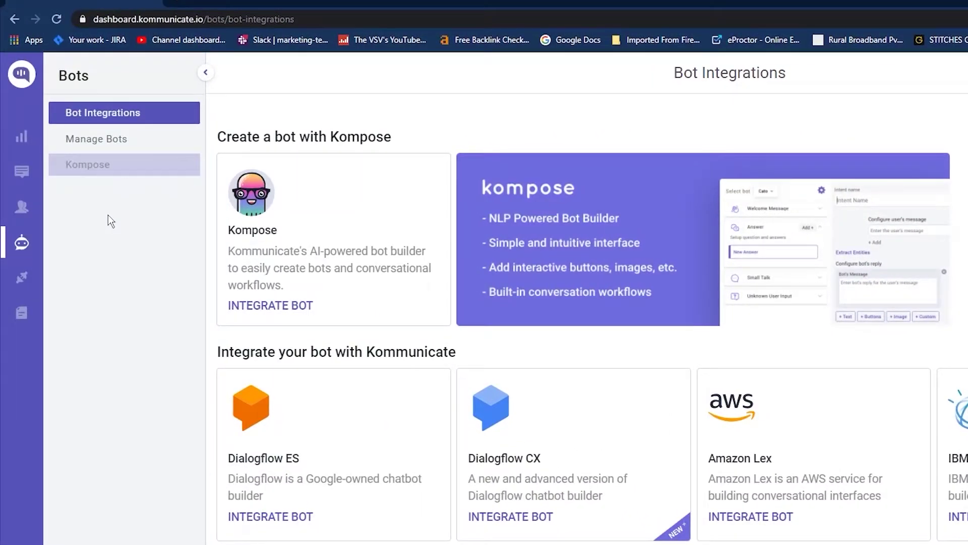
{"action": "left_click", "coordinate": [271, 306]}
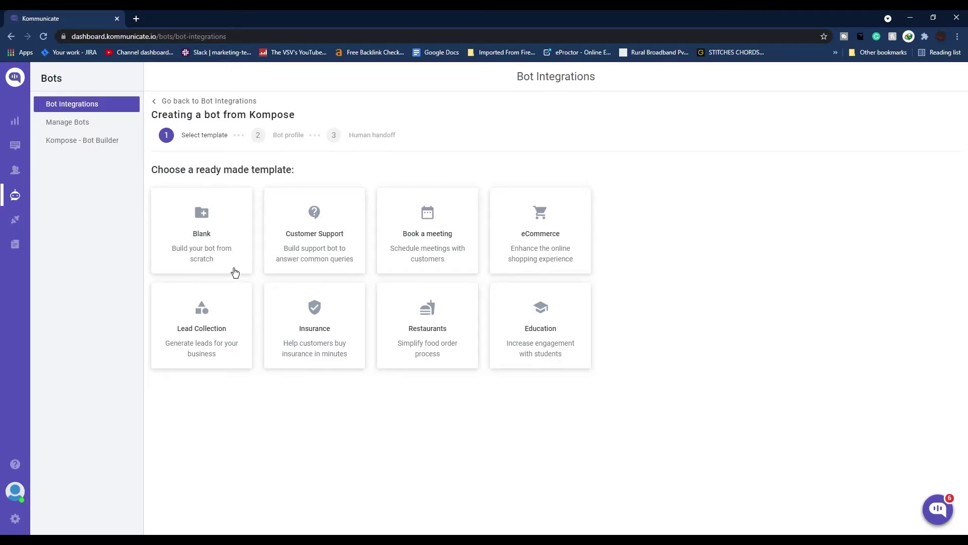
Start from the Blank template, name the bot Alex and give it the glasses avatar
{"action": "left_click", "coordinate": [225, 235]}
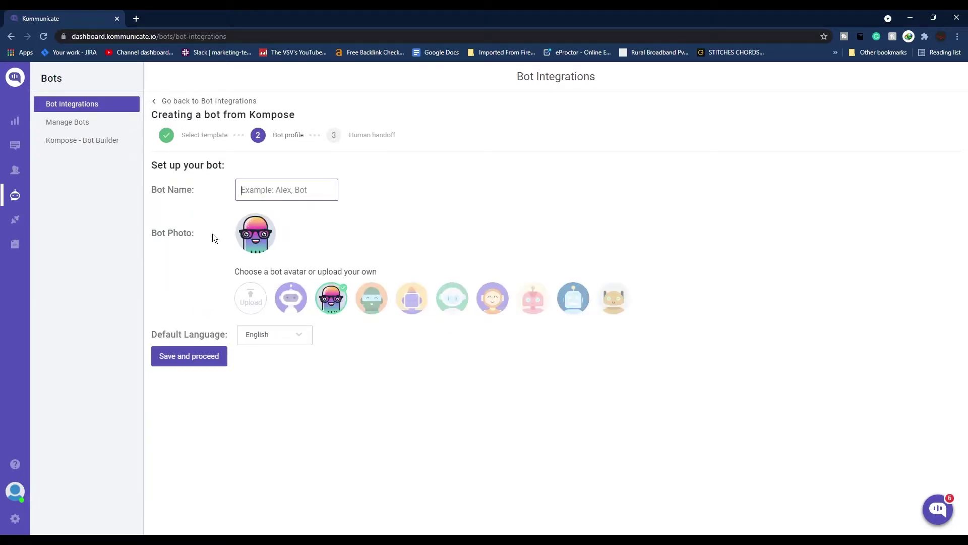
{"action": "type", "text": "Alex"}
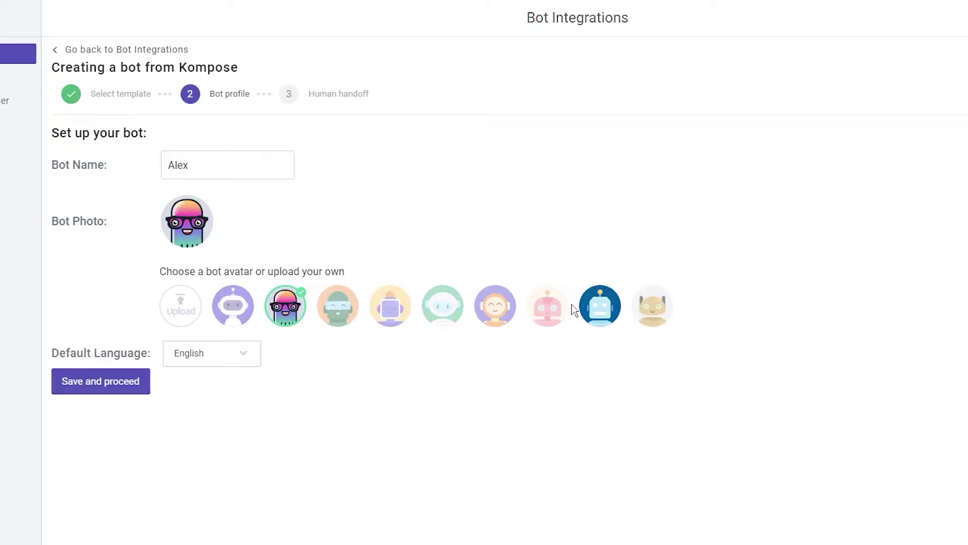
{"action": "left_click", "coordinate": [223, 308]}
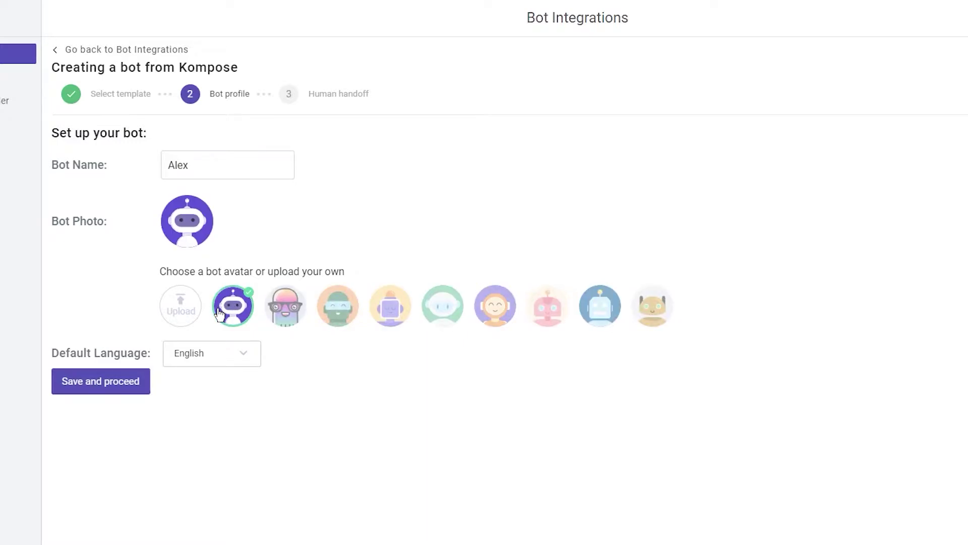
{"action": "left_click", "coordinate": [296, 312]}
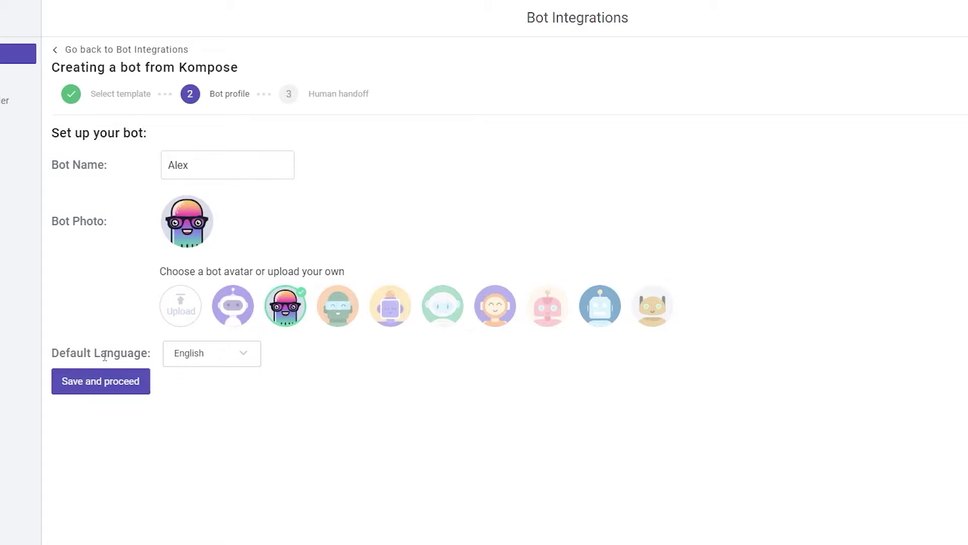
Keep English as the default language and save the bot profile
{"action": "left_click", "coordinate": [239, 355]}
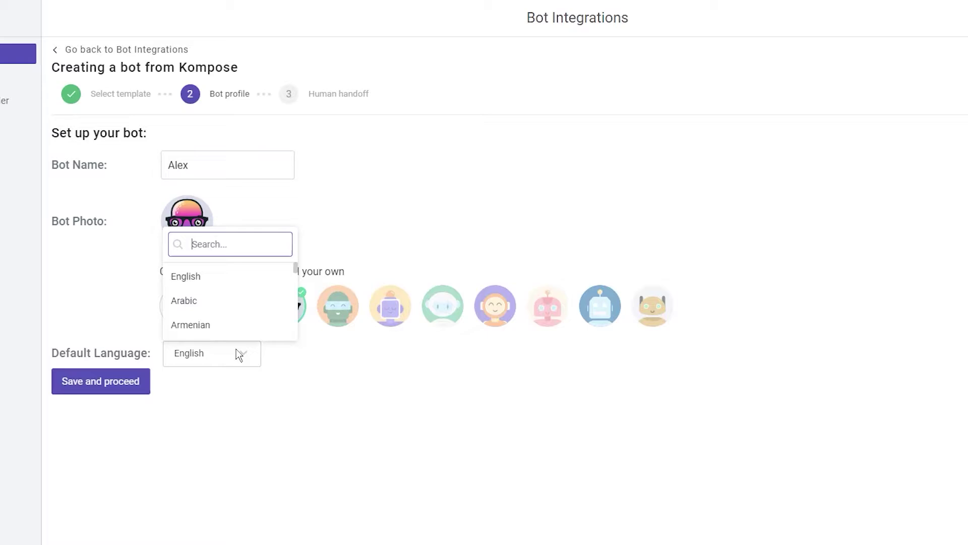
{"action": "scroll", "coordinate": [242, 315], "scroll_direction": "down", "scroll_amount": 2}
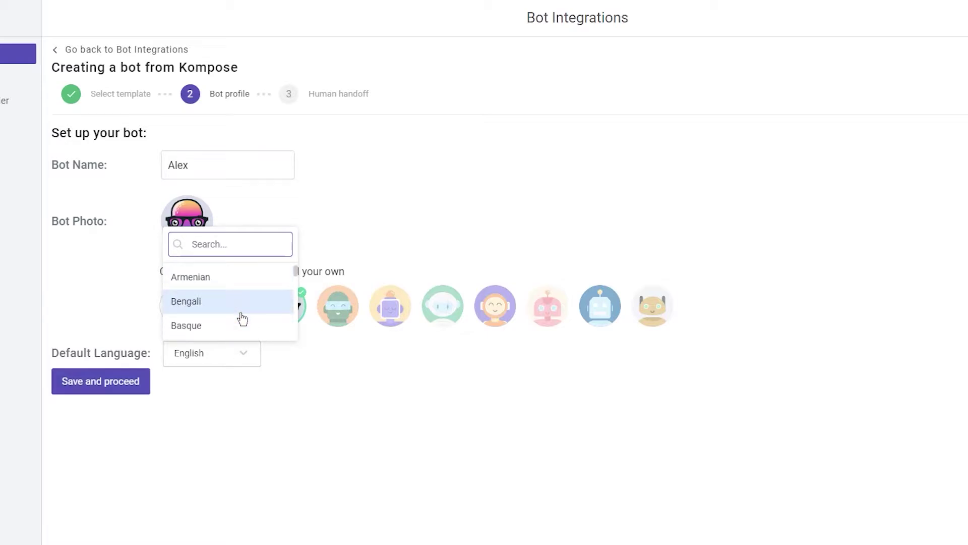
{"action": "scroll", "coordinate": [243, 318], "scroll_direction": "down", "scroll_amount": 4}
{"action": "scroll", "coordinate": [212, 298], "scroll_direction": "up", "scroll_amount": 6}
{"action": "left_click", "coordinate": [190, 276]}
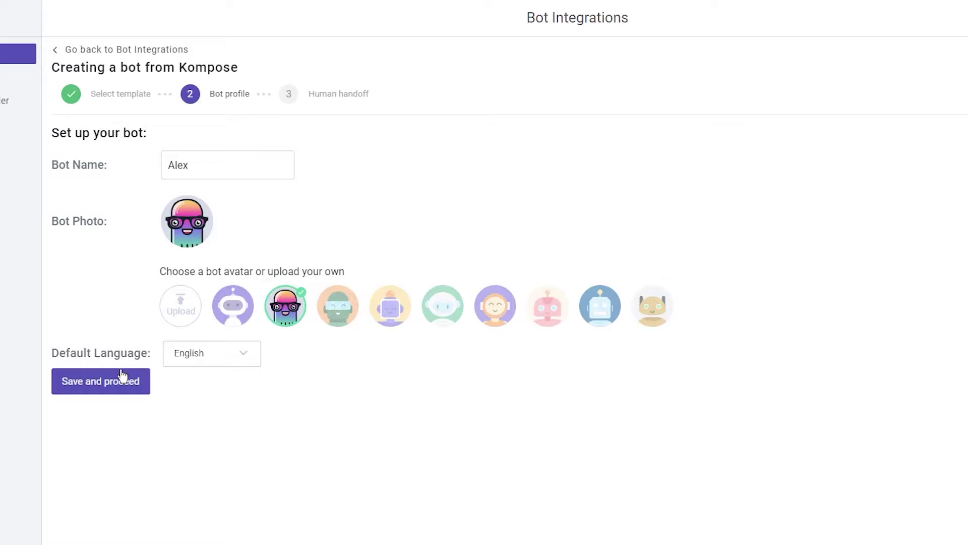
{"action": "left_click", "coordinate": [108, 397]}
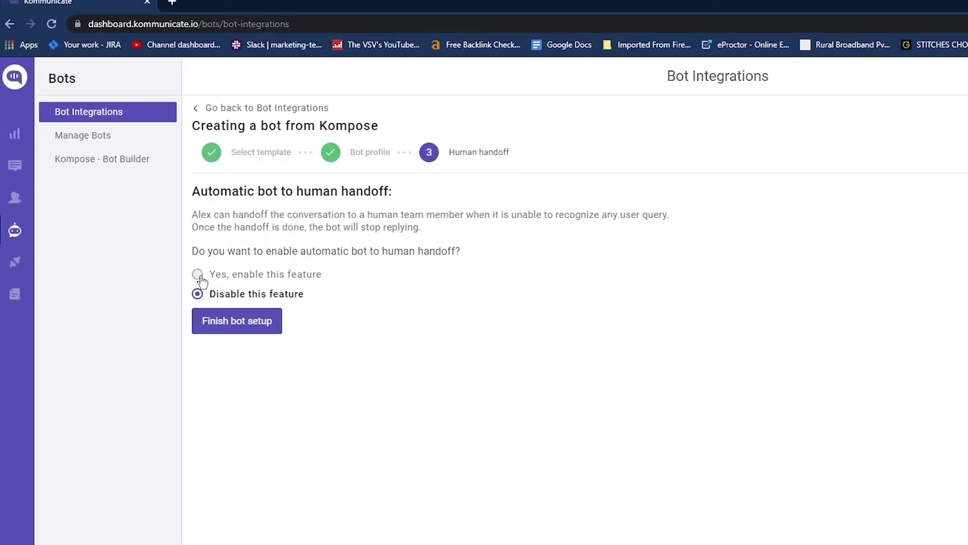
Enable automatic bot-to-human handoff, finish the bot setup, and defer handling all conversations
{"action": "left_click", "coordinate": [197, 274]}
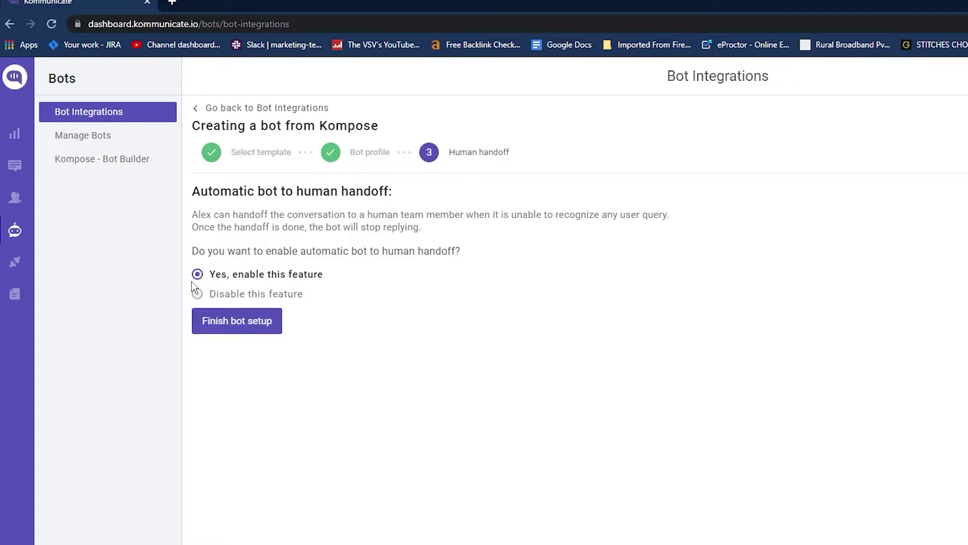
{"action": "left_click", "coordinate": [239, 334]}
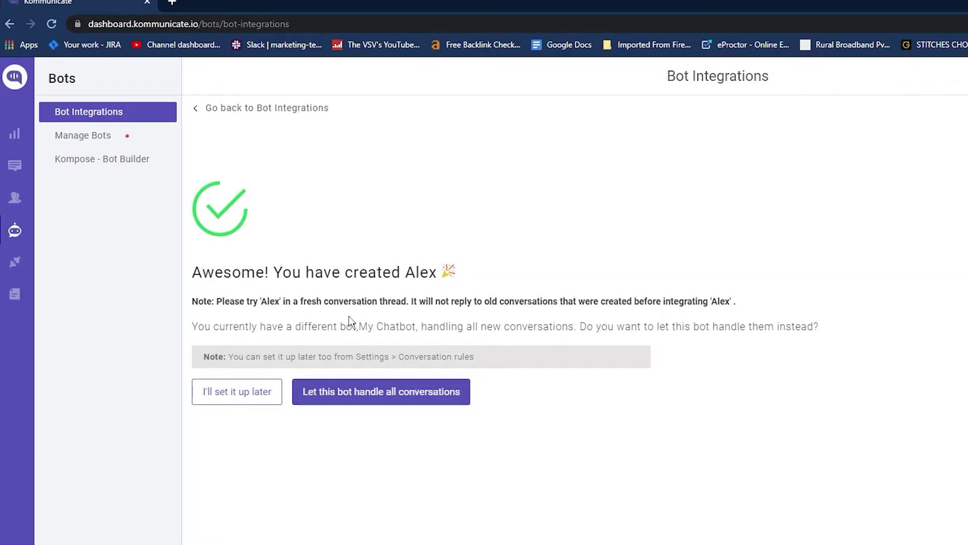
{"action": "left_click", "coordinate": [238, 393]}
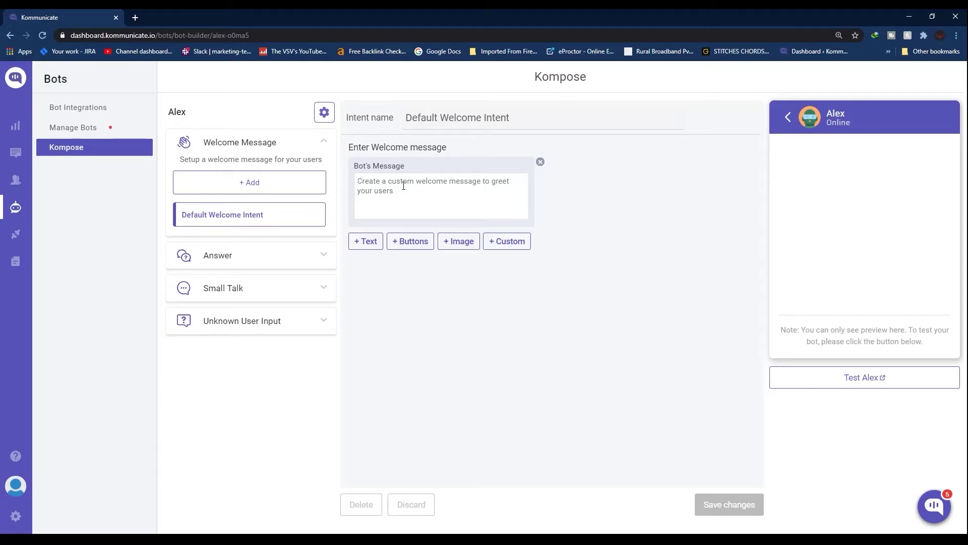
Enter 'Welcome, how may I help you?' as the Default Welcome Intent's bot message and save
{"action": "type", "text": "Welcome,"}
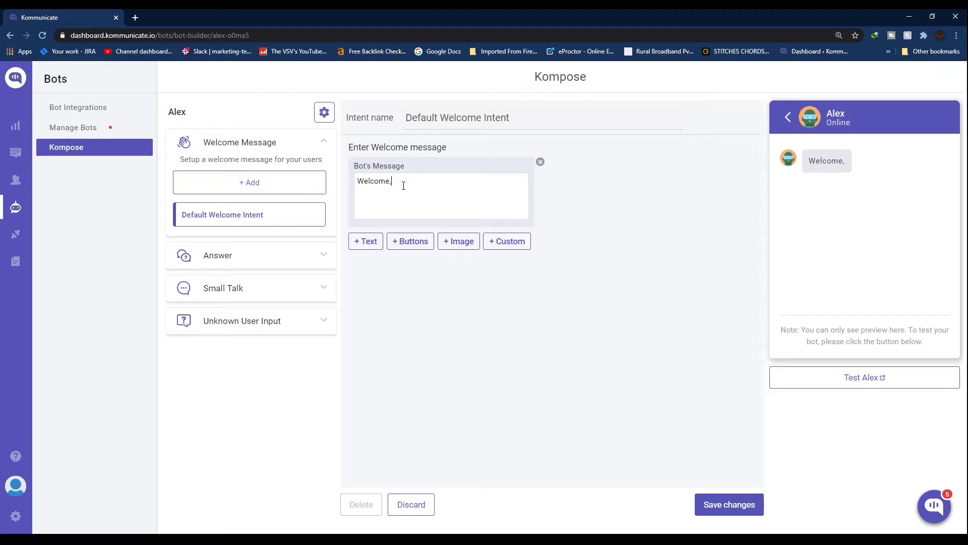
{"action": "type", "text": " how may I help you?"}
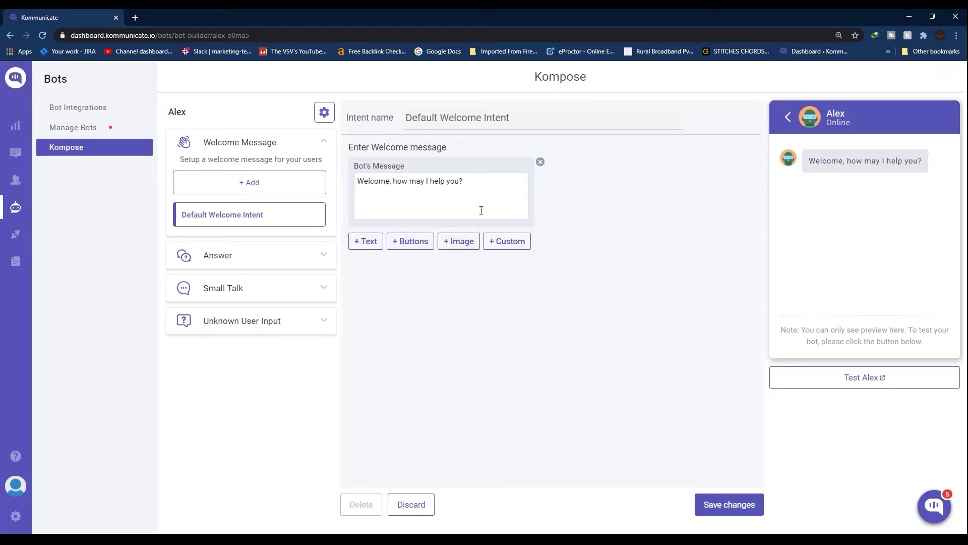
{"action": "left_click", "coordinate": [723, 514]}
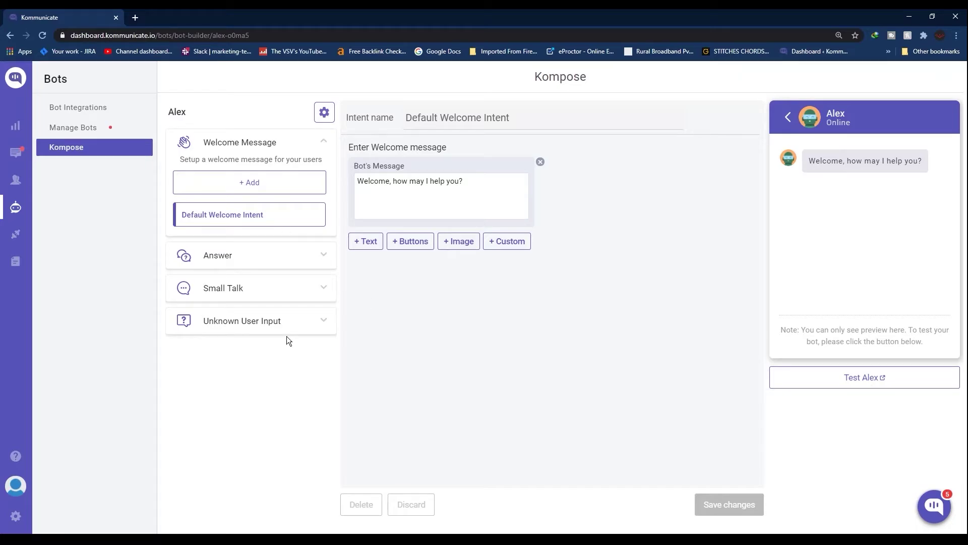
Save a 'Pricing' answer replying 'Pricing here' to 'Tell me about various plan pricings', then expand Small Talk
{"action": "left_click", "coordinate": [308, 260]}
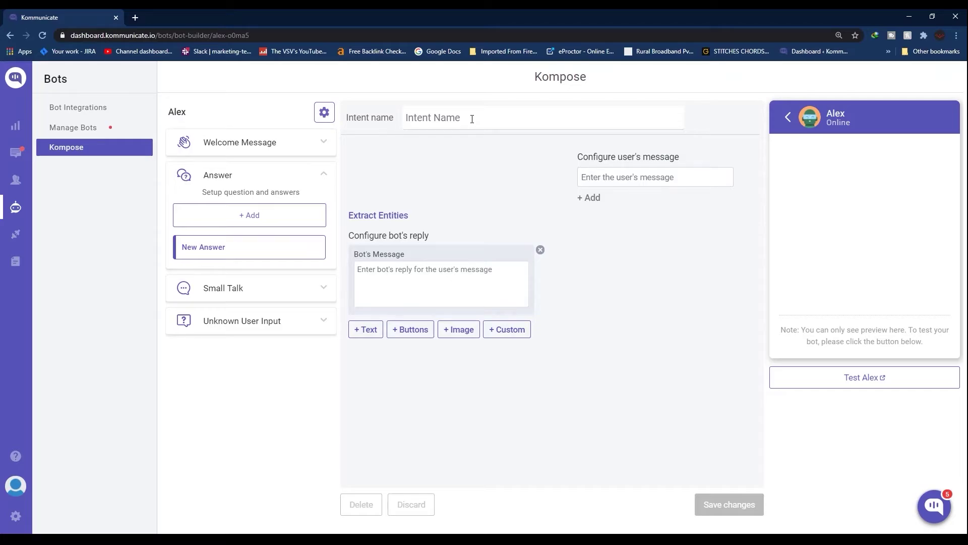
{"action": "left_click", "coordinate": [472, 118]}
{"action": "type", "text": "Pricing"}
{"action": "left_click", "coordinate": [693, 178]}
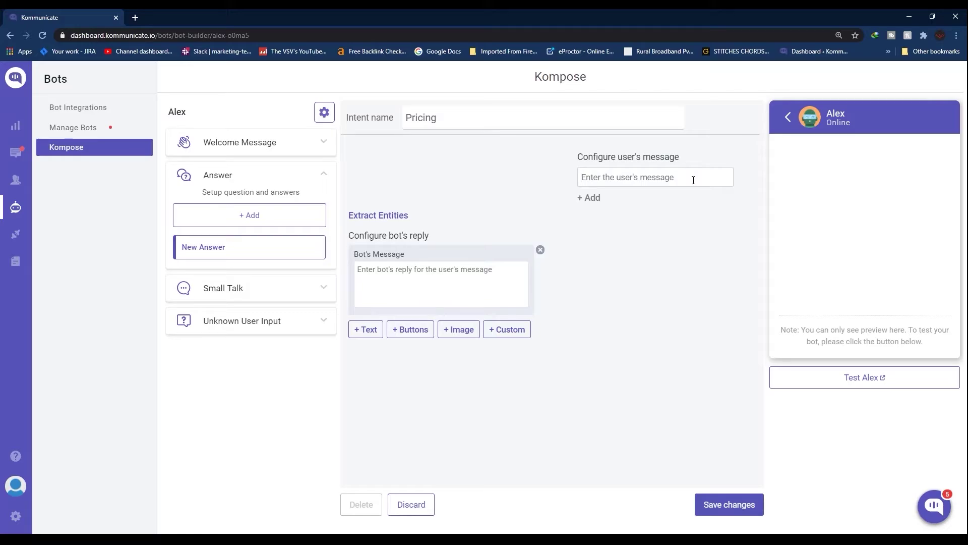
{"action": "type", "text": "Tell me about "}
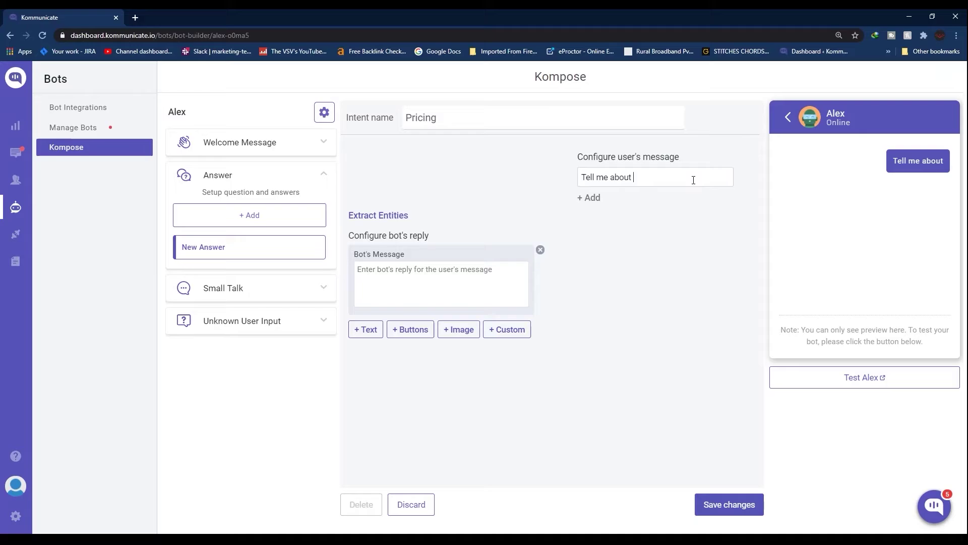
{"action": "type", "text": "various plan pricings"}
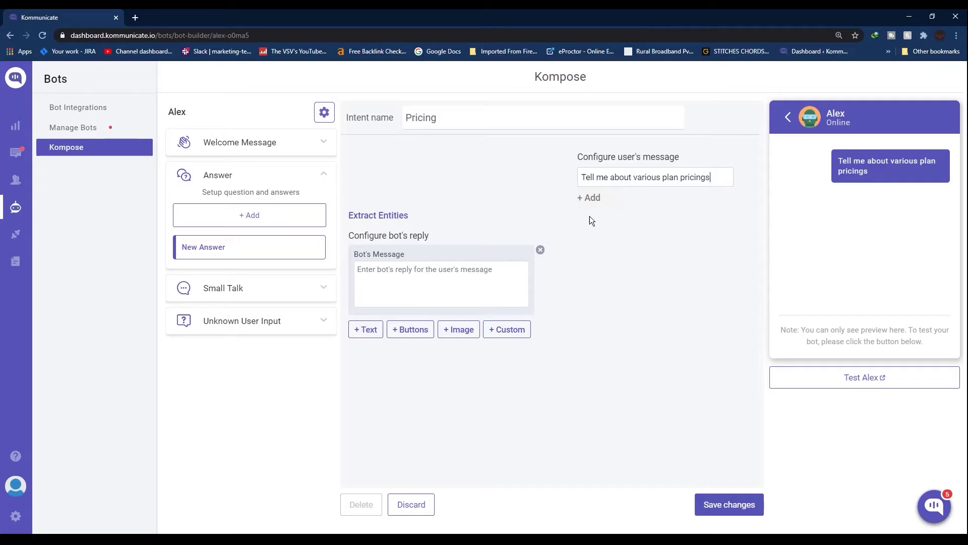
{"action": "left_click", "coordinate": [435, 274]}
{"action": "type", "text": "P"}
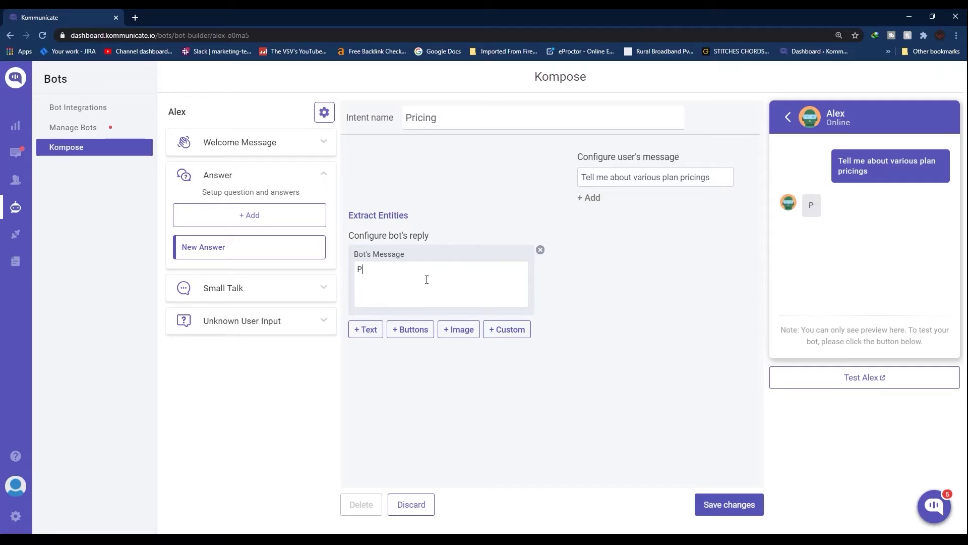
{"action": "type", "text": "ricing here"}
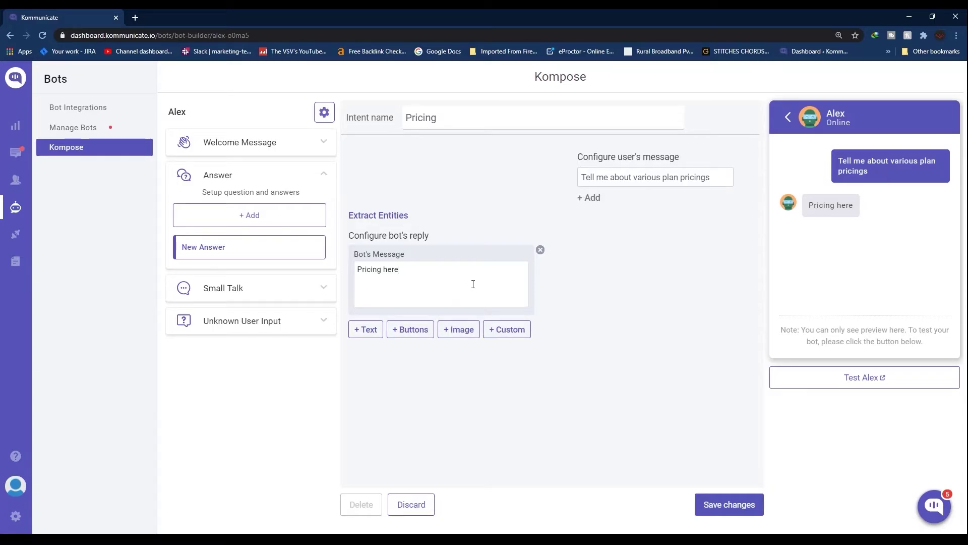
{"action": "left_click", "coordinate": [726, 506]}
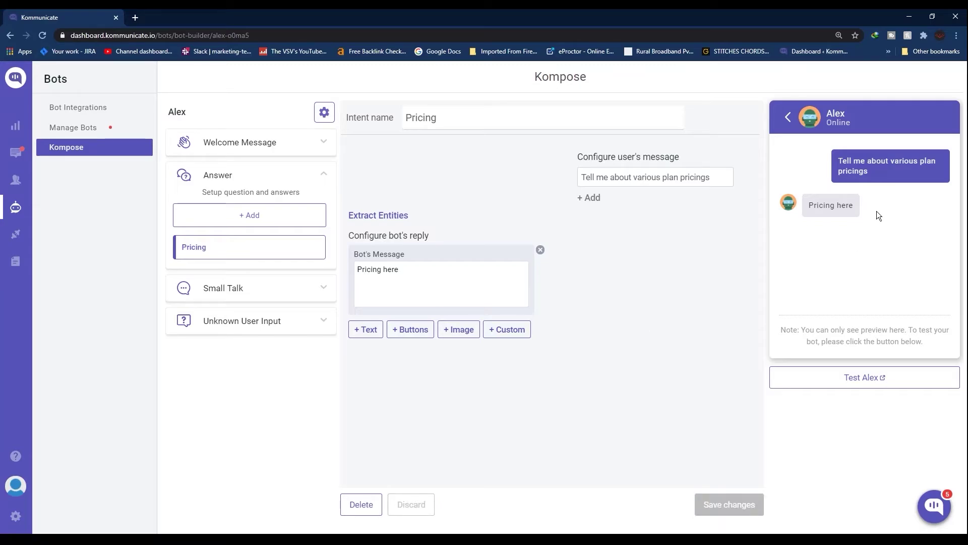
{"action": "left_click", "coordinate": [217, 293]}
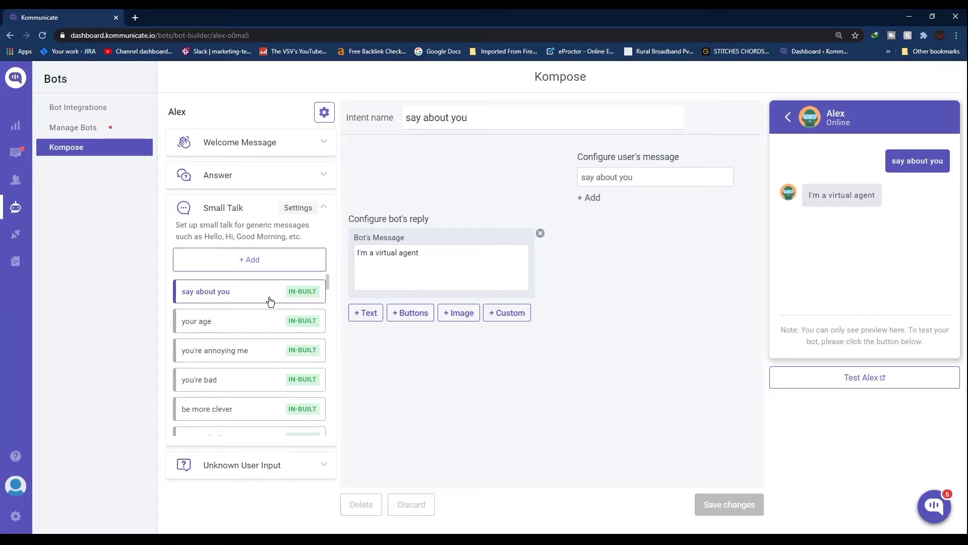
Scroll through the built-in Small Talk intents, then collapse the Small Talk section
{"action": "scroll", "coordinate": [266, 366], "scroll_direction": "down", "scroll_amount": 5}
{"action": "scroll", "coordinate": [265, 369], "scroll_direction": "up", "scroll_amount": 5}
{"action": "left_click", "coordinate": [249, 215]}
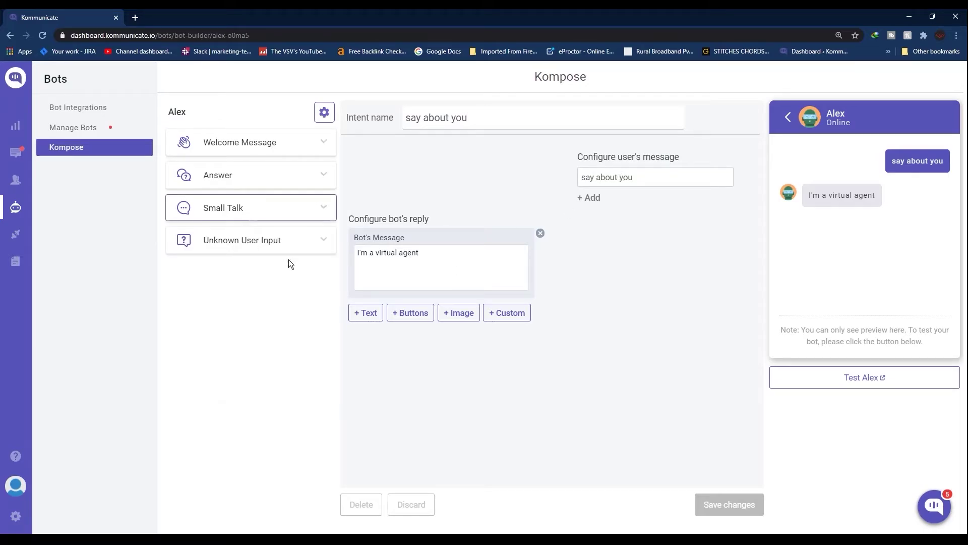
Make Alex's Unknown User Input reply 'Your query is being transferred to a Human Agent.' and save
{"action": "left_click", "coordinate": [296, 241]}
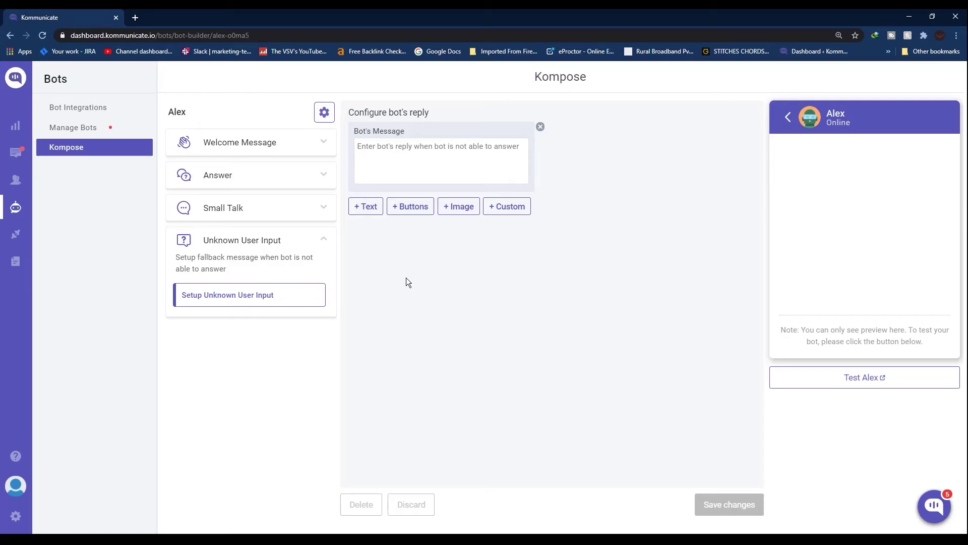
{"action": "left_click", "coordinate": [413, 147]}
{"action": "type", "text": "Your quer"}
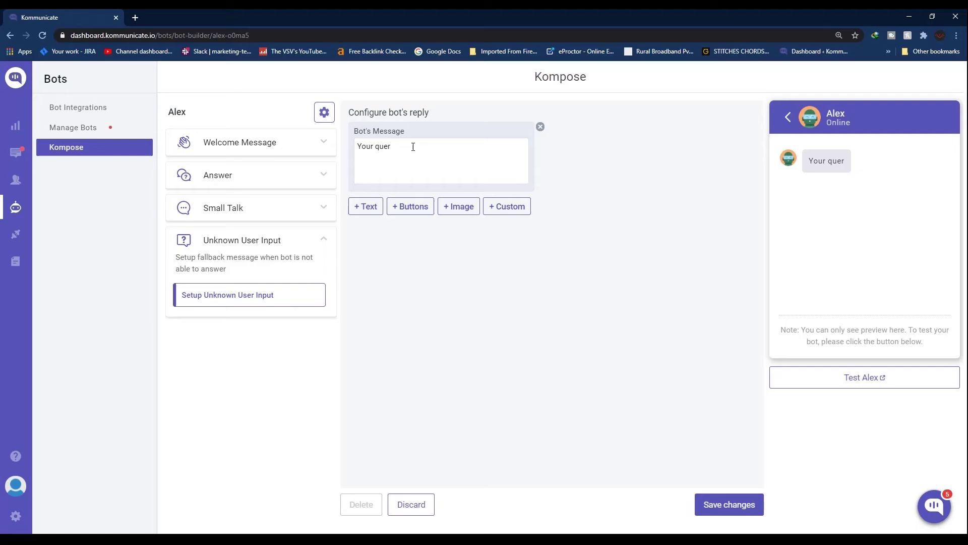
{"action": "type", "text": "y is being transferred to a Human Agent."}
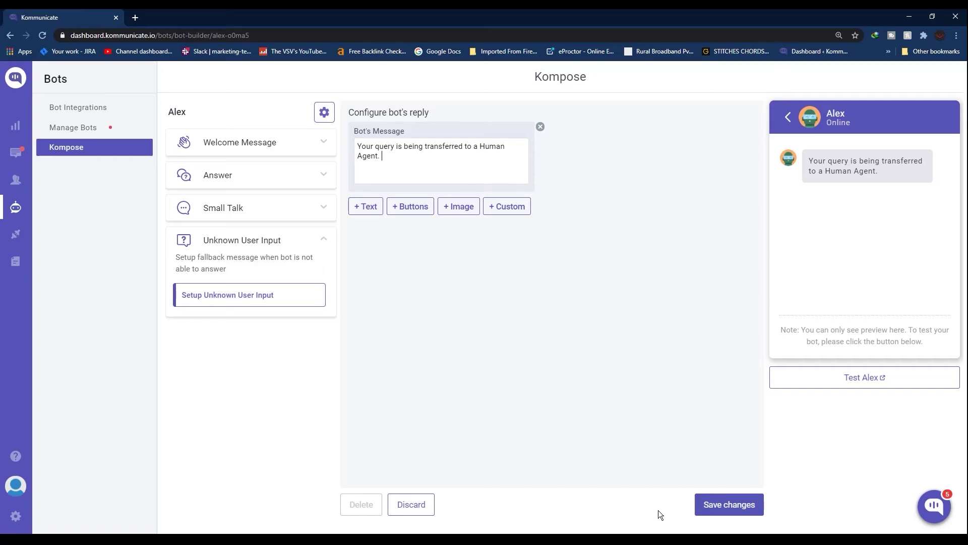
{"action": "left_click", "coordinate": [730, 511]}
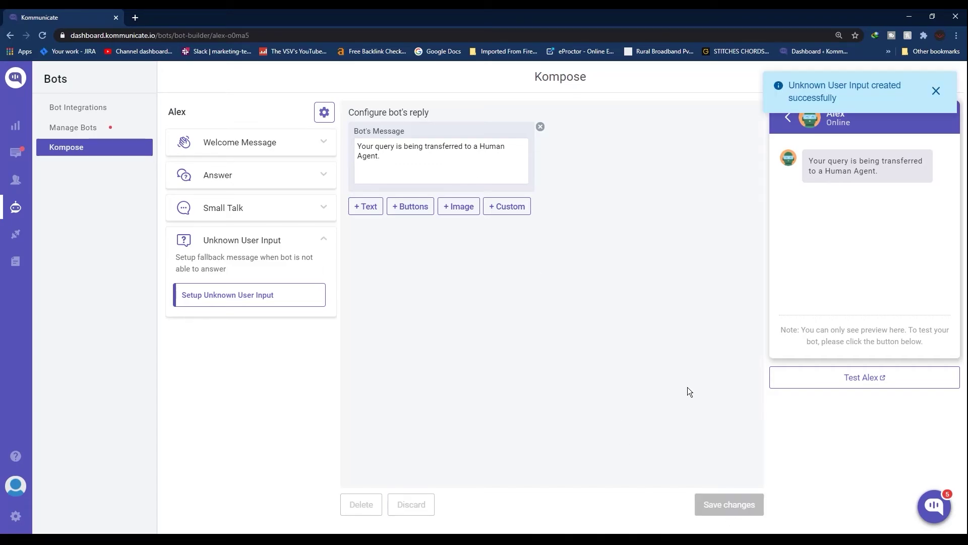
Launch Alex's live demo chat, checking back against the bot builder
{"action": "left_click", "coordinate": [858, 379]}
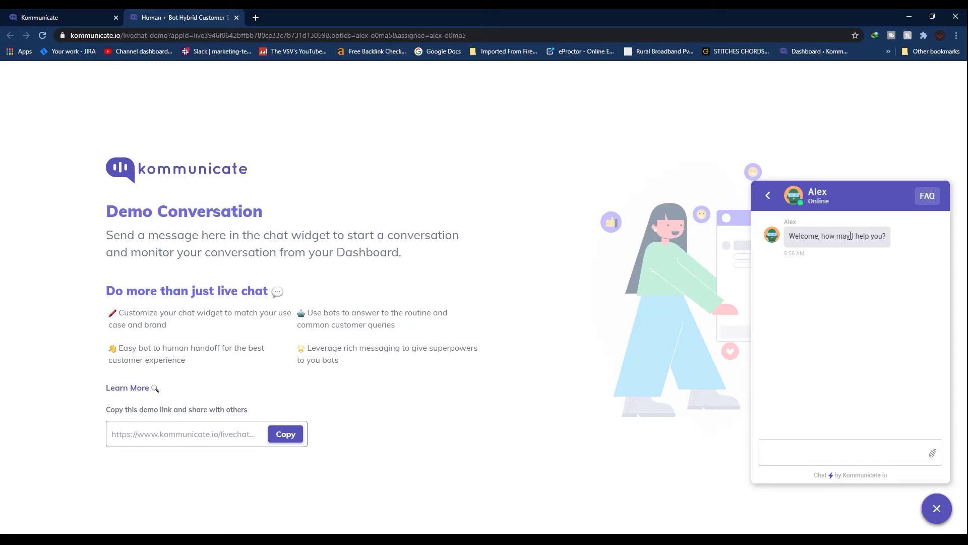
{"action": "key", "text": "ctrl+shift+Tab"}
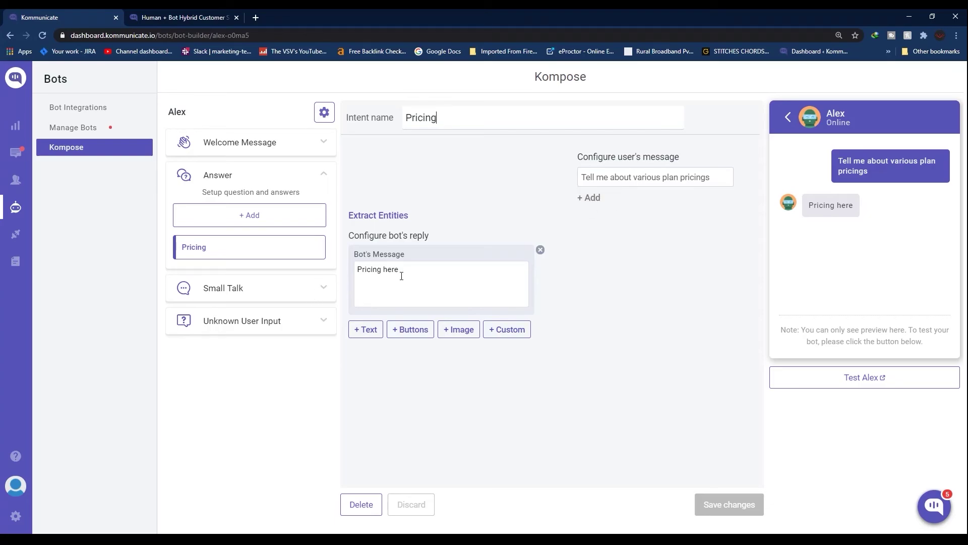
{"action": "key", "text": "ctrl+Tab"}
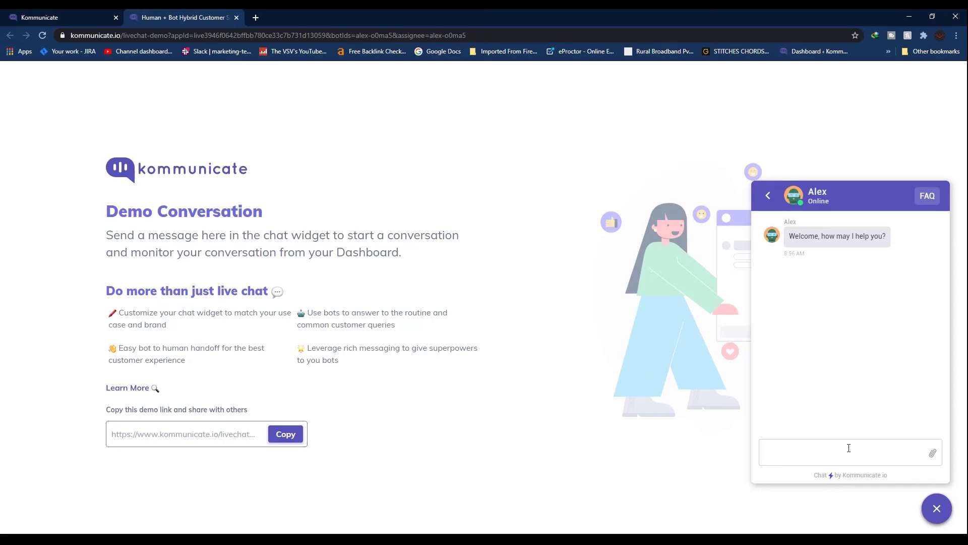
Send 'plan pricing' in the demo chat and compare Alex's 'Pricing here' reply with the builder
{"action": "type", "text": "plan pricing"}
{"action": "key", "text": "Return"}
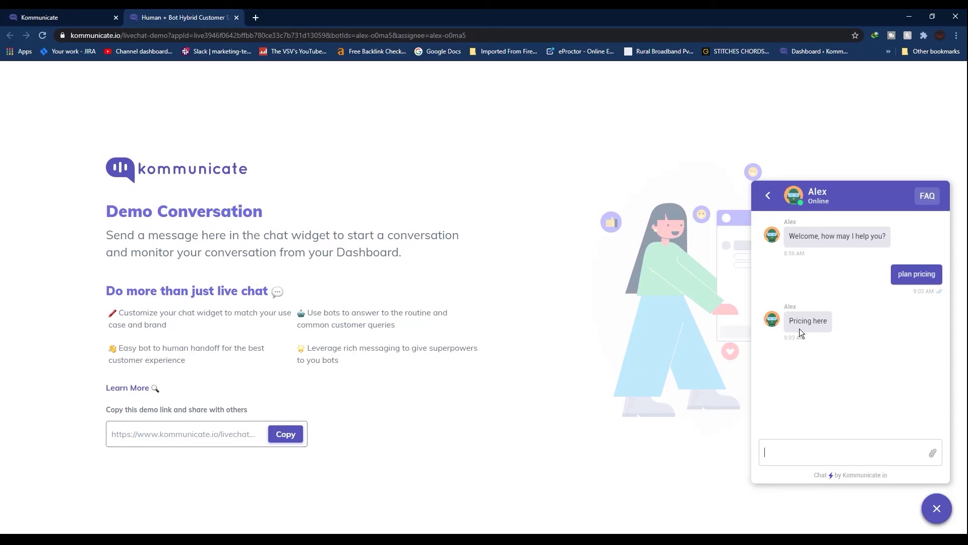
{"action": "key", "text": "ctrl+shift+Tab"}
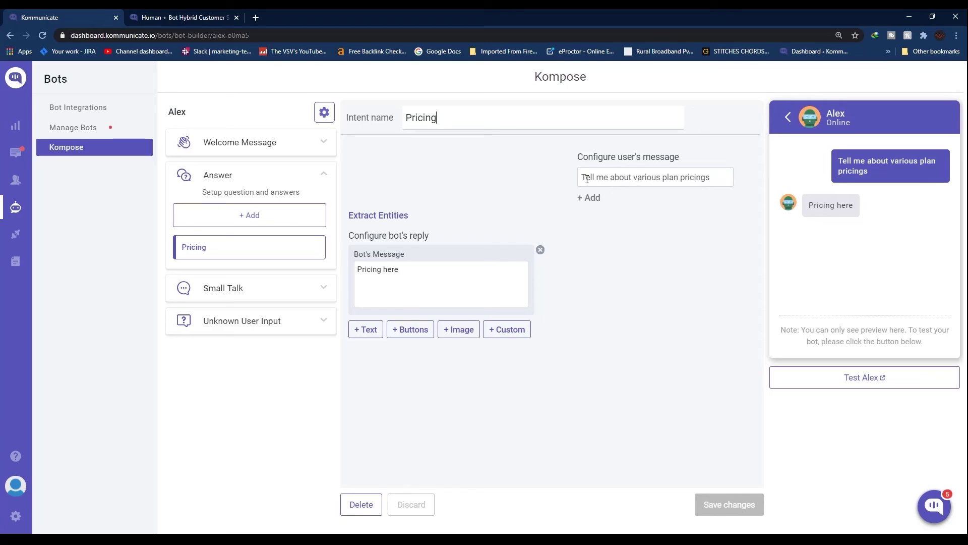
{"action": "key", "text": "ctrl+Tab"}
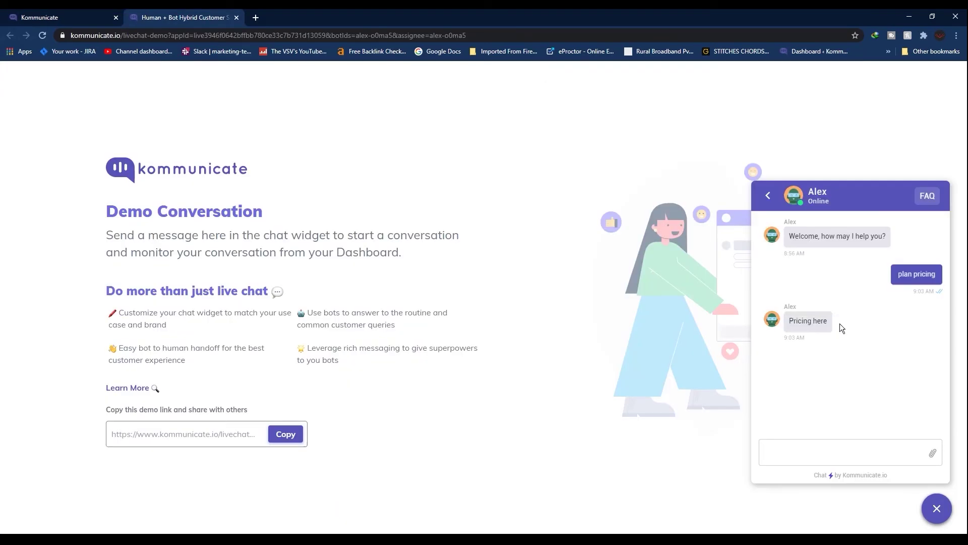